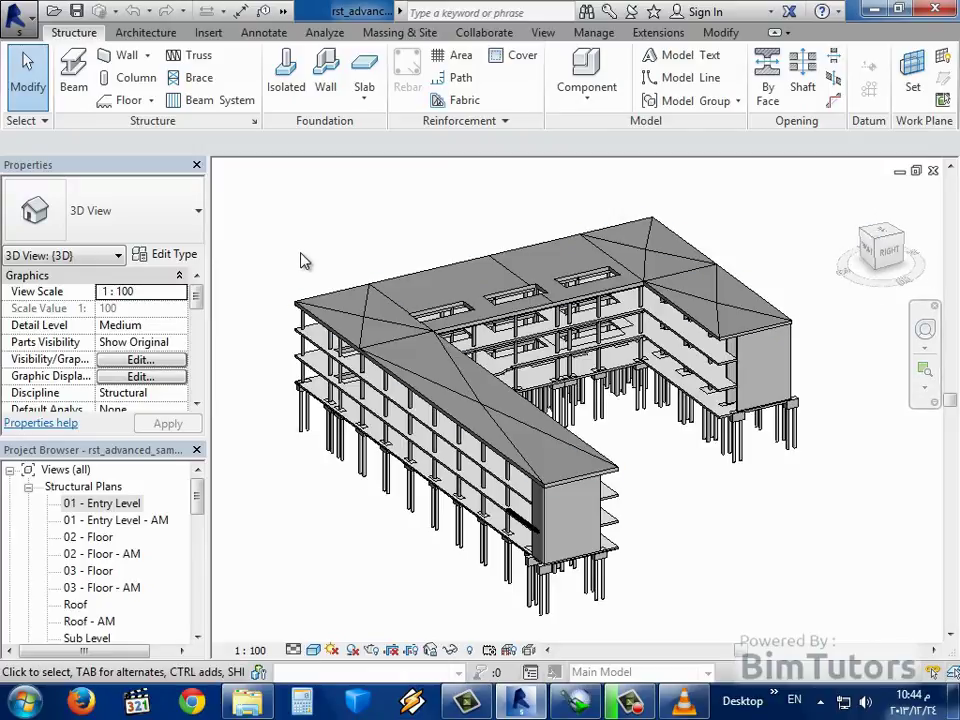
# Open the program options and look through the category pages, returning to the General settings.
pyautogui.click(16, 14)
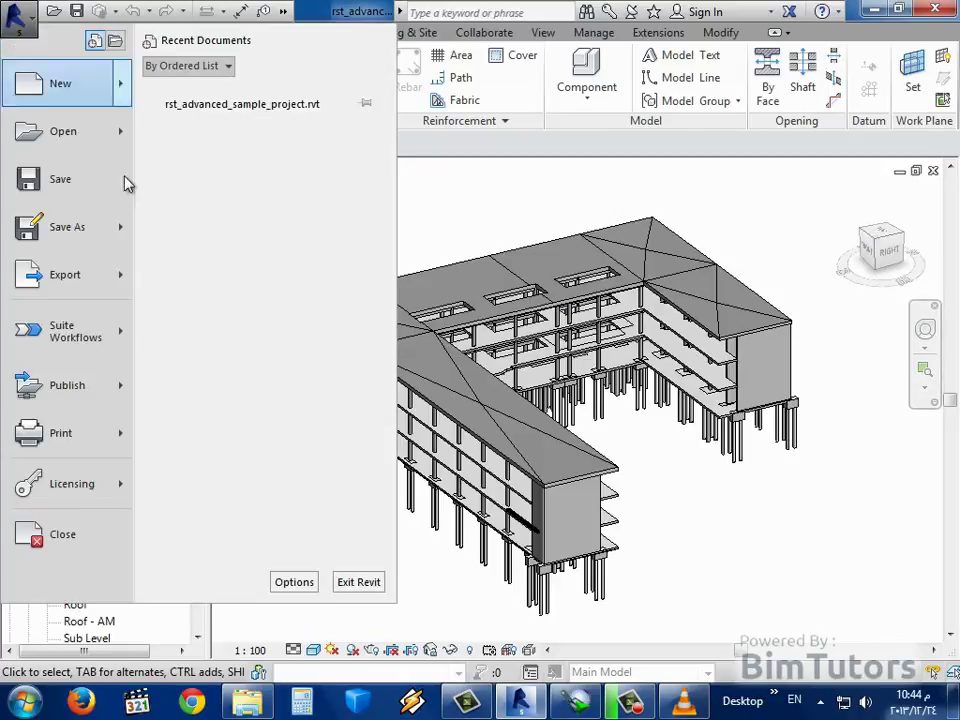
pyautogui.click(294, 582)
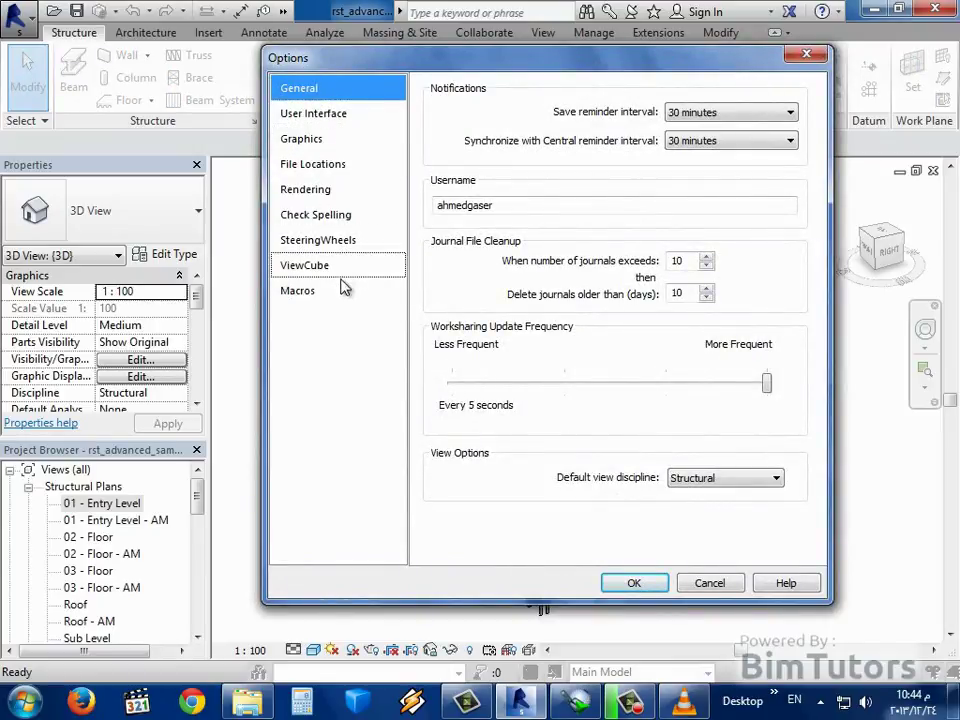
pyautogui.click(352, 118)
pyautogui.click(352, 139)
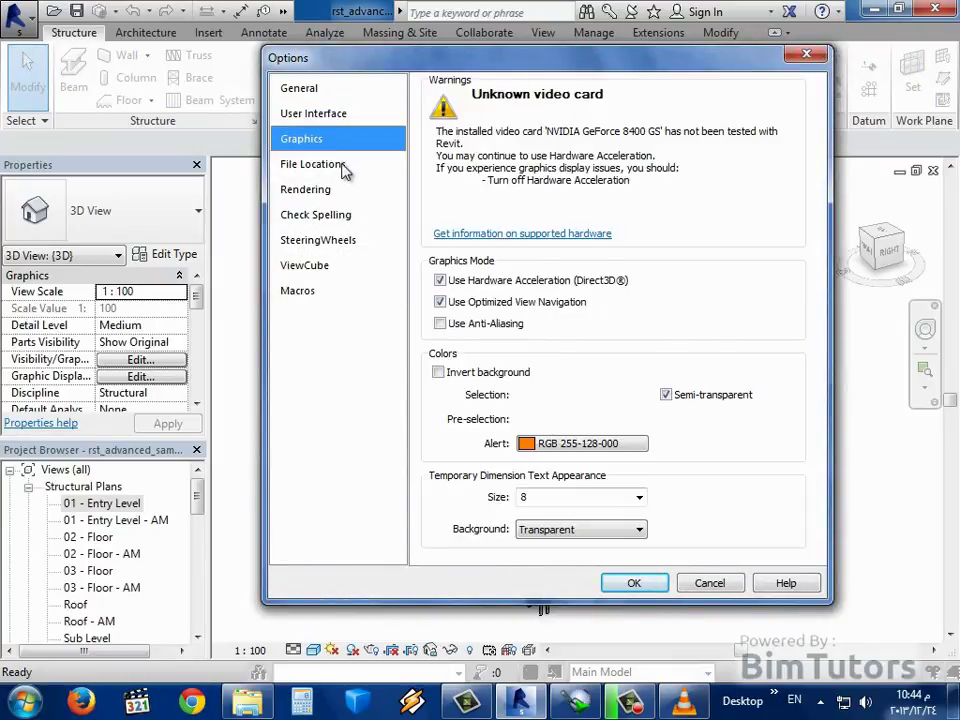
pyautogui.click(343, 165)
pyautogui.click(339, 216)
pyautogui.click(317, 265)
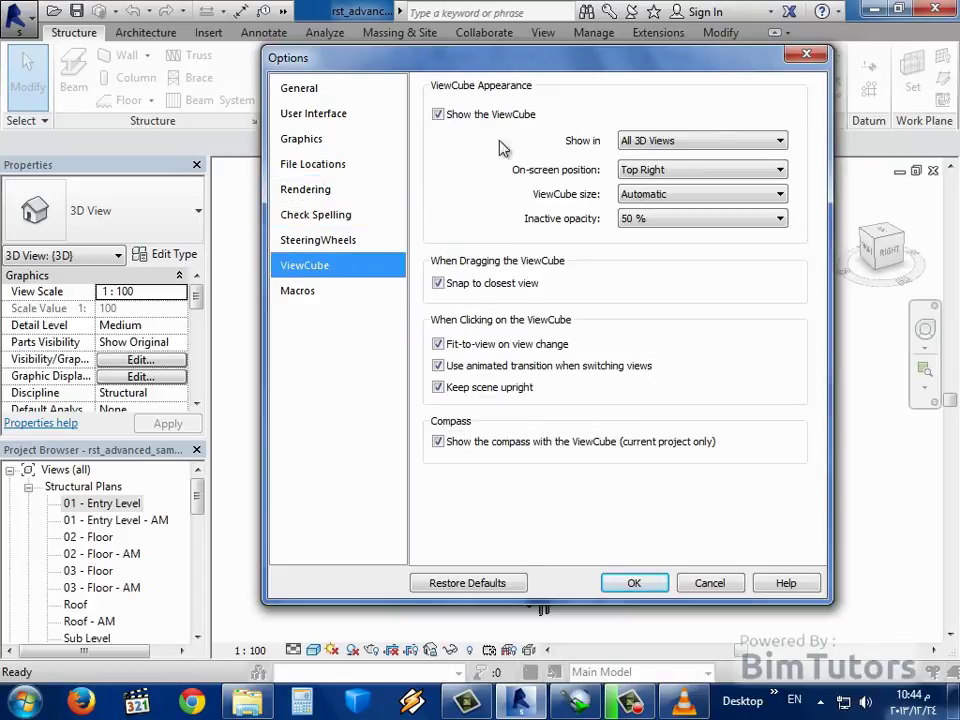
pyautogui.click(310, 90)
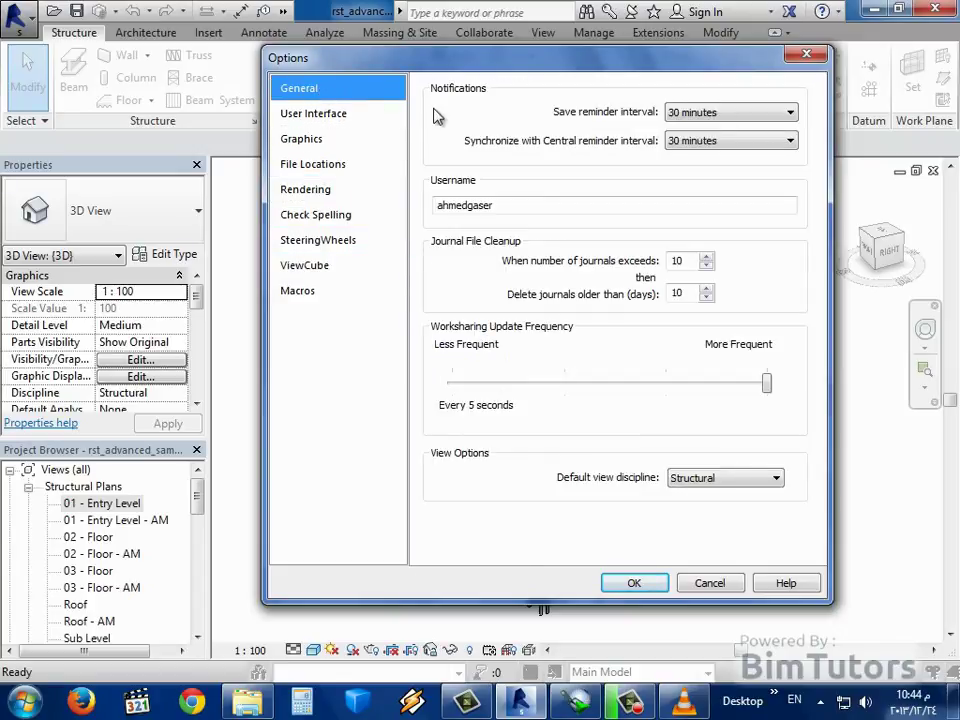
pyautogui.moveTo(489, 60); pyautogui.dragTo(438, 74)
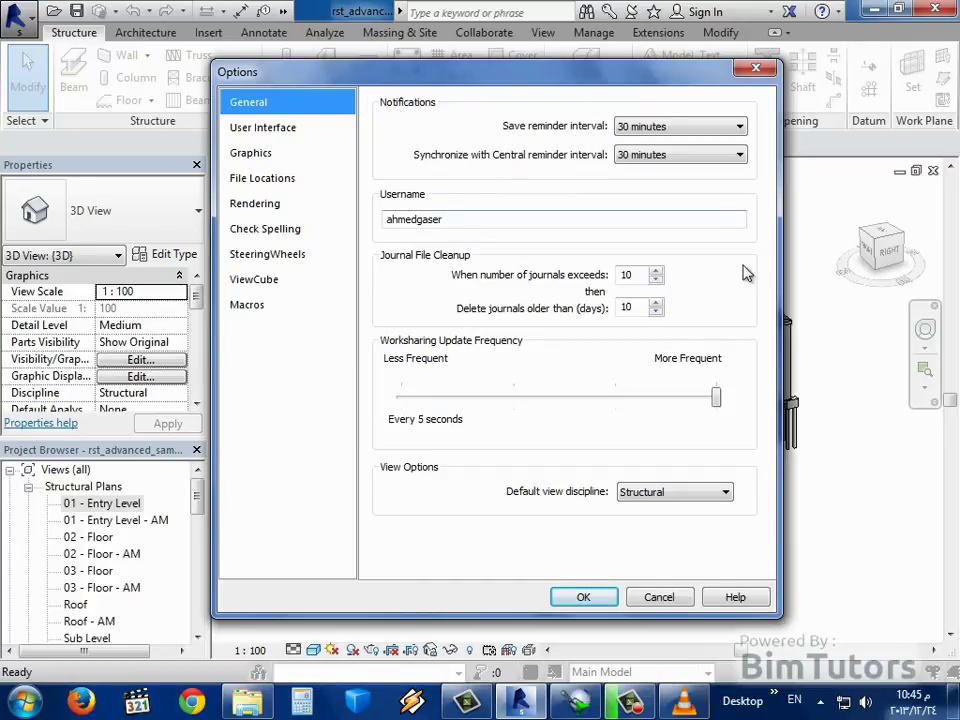
# Examine the save reminder interval choices and the username field in the General options.
pyautogui.click(679, 127)
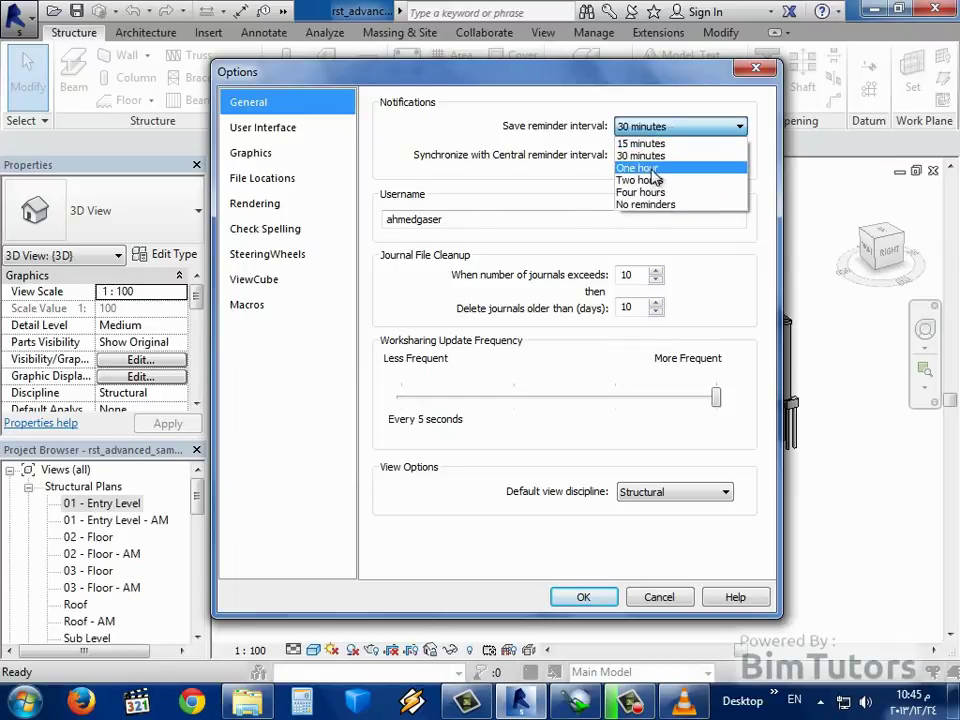
pyautogui.click(503, 200)
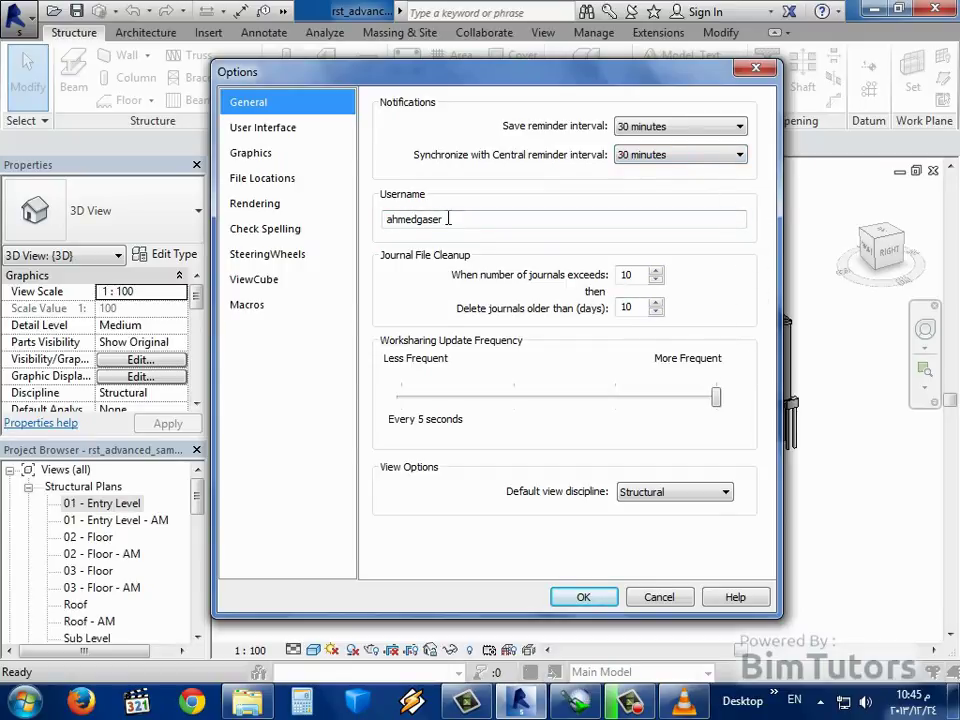
pyautogui.moveTo(452, 218); pyautogui.dragTo(384, 225)
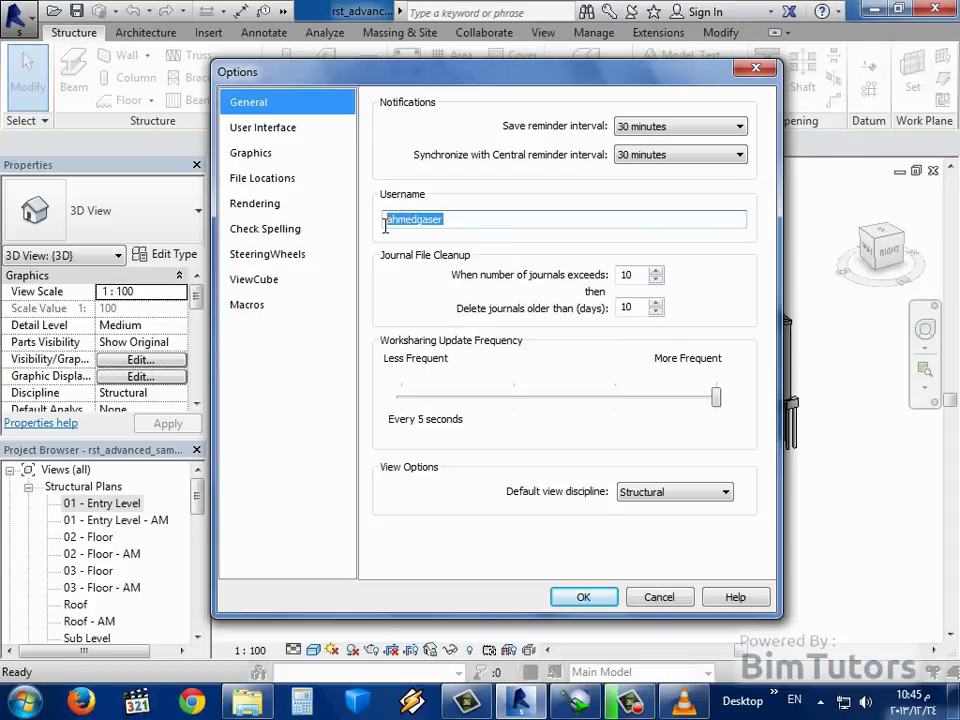
pyautogui.click(455, 222)
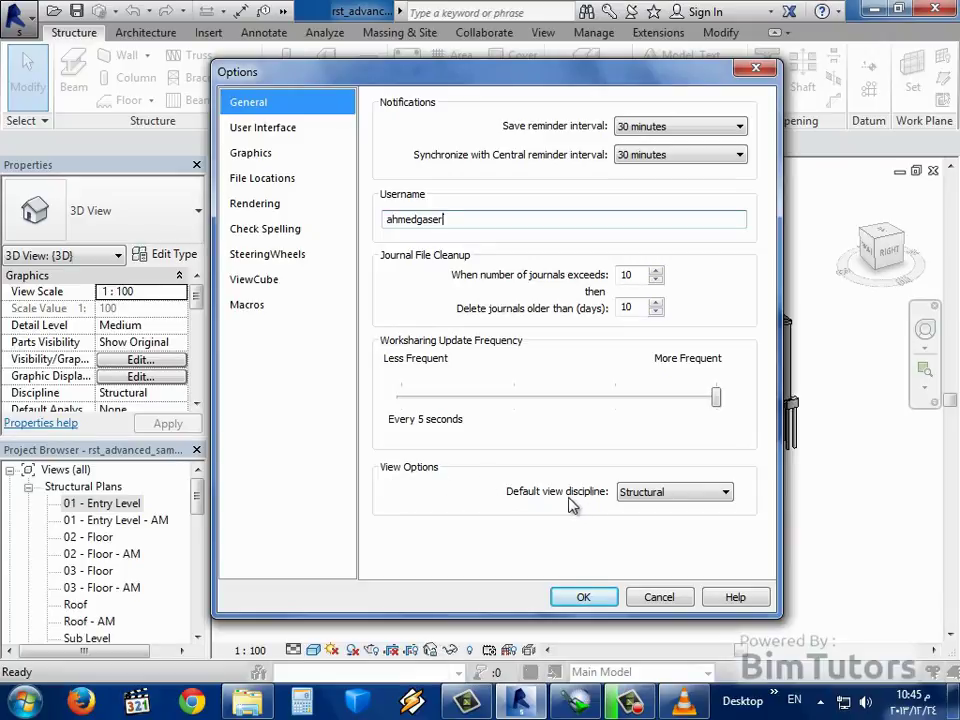
# Examine the available default view disciplines in the General options without choosing another.
pyautogui.click(647, 500)
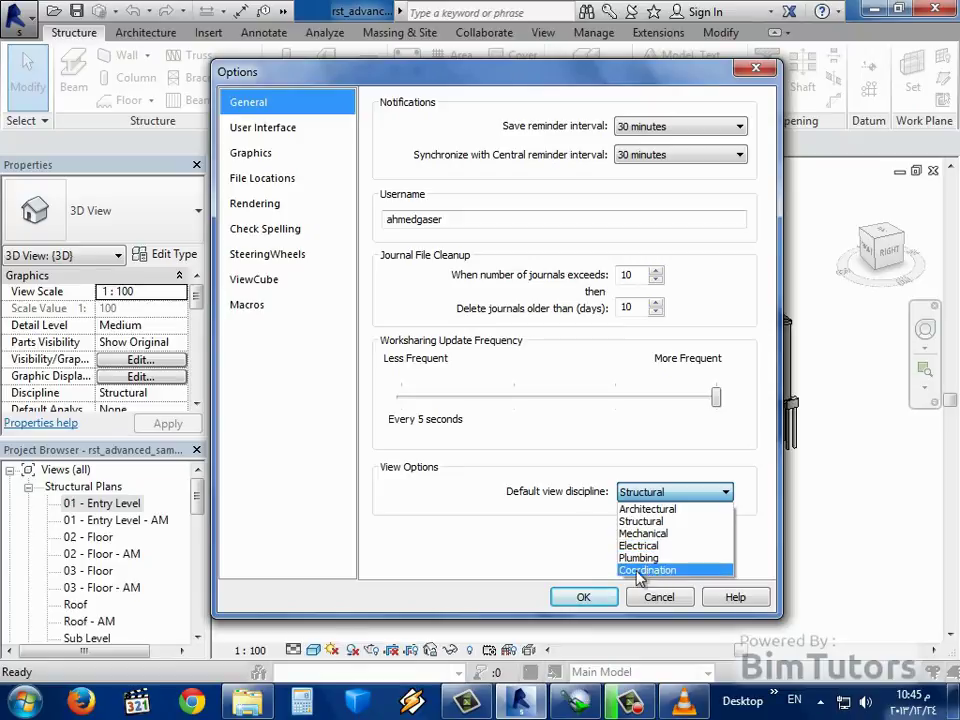
pyautogui.click(552, 536)
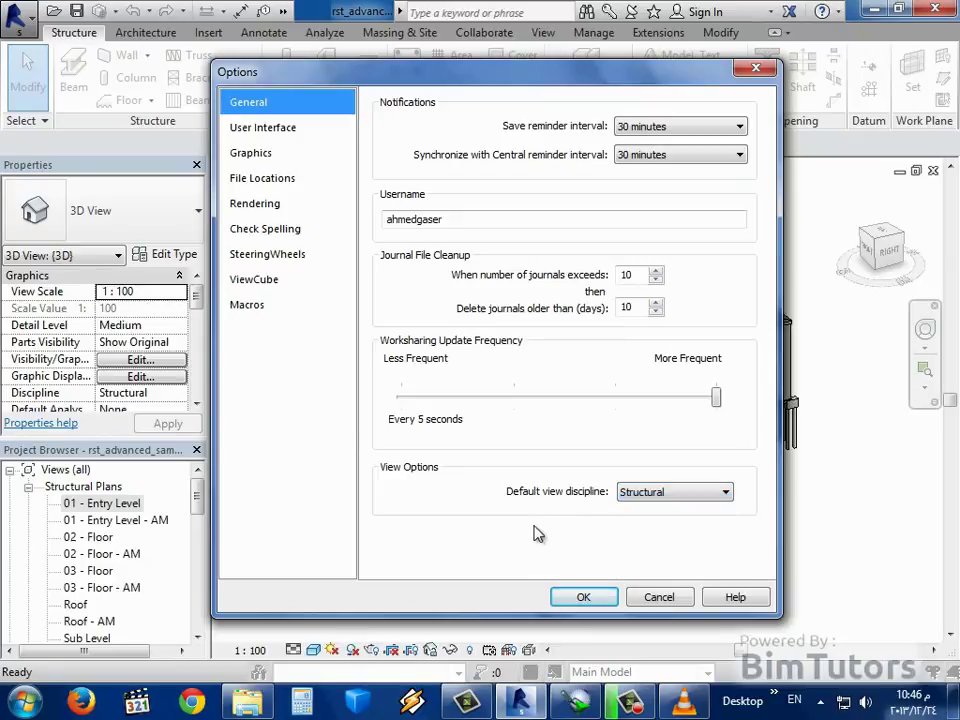
pyautogui.click(635, 497)
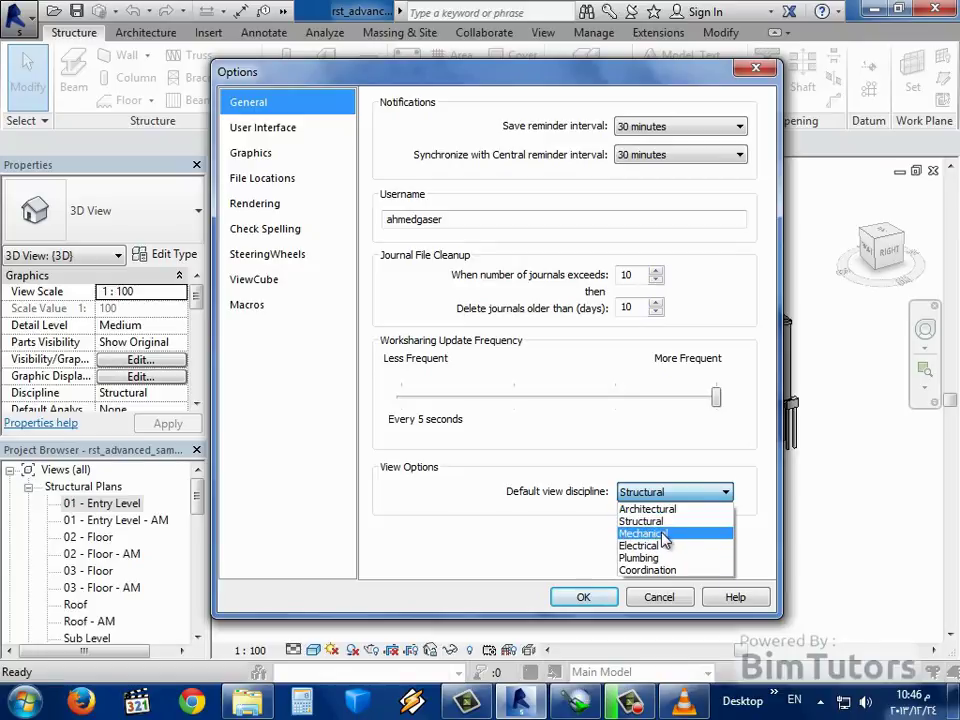
pyautogui.click(515, 530)
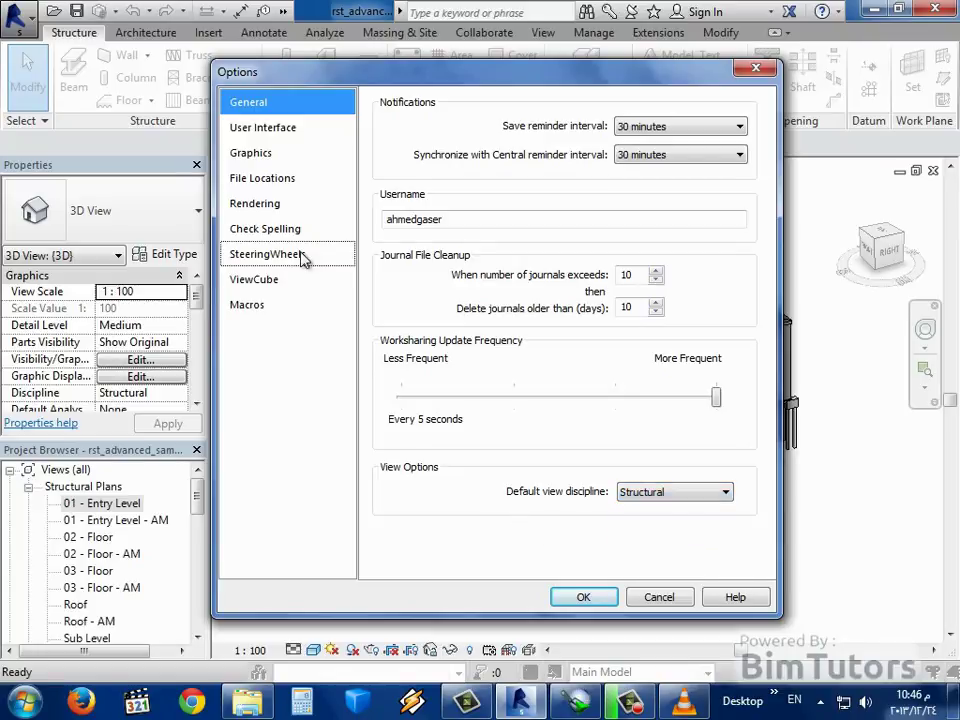
# Set the active theme to Light in the User Interface options.
pyautogui.click(258, 131)
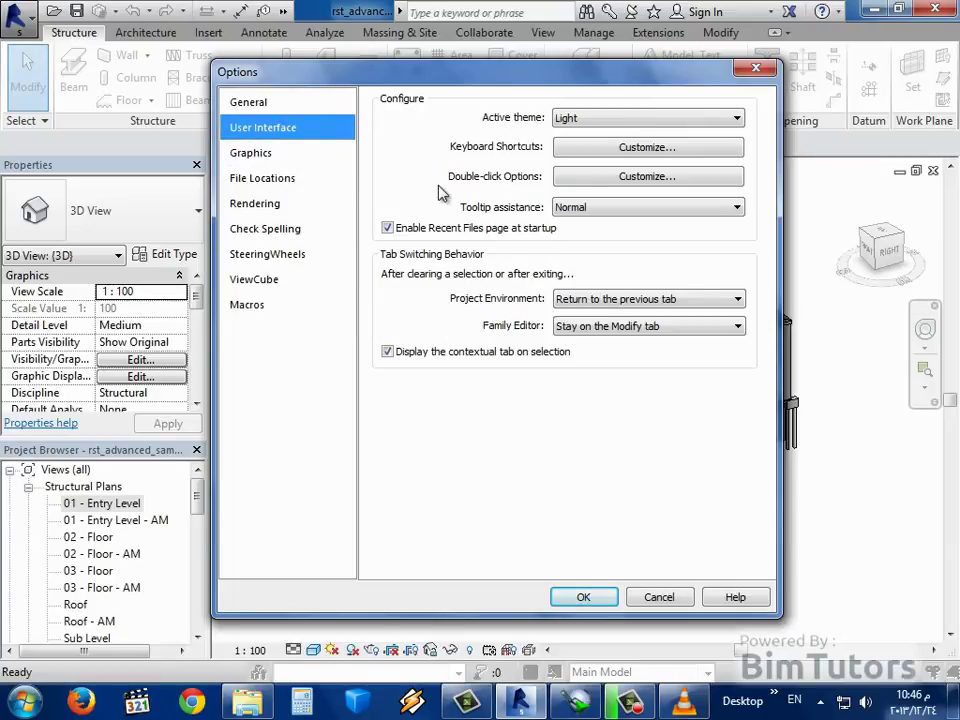
pyautogui.click(576, 120)
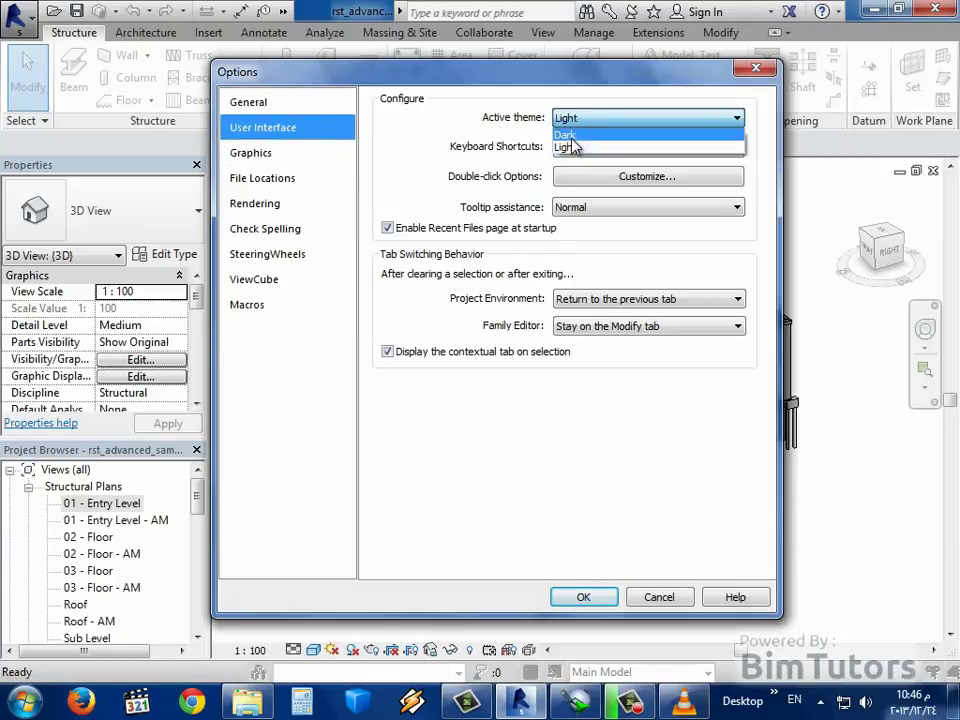
pyautogui.click(565, 147)
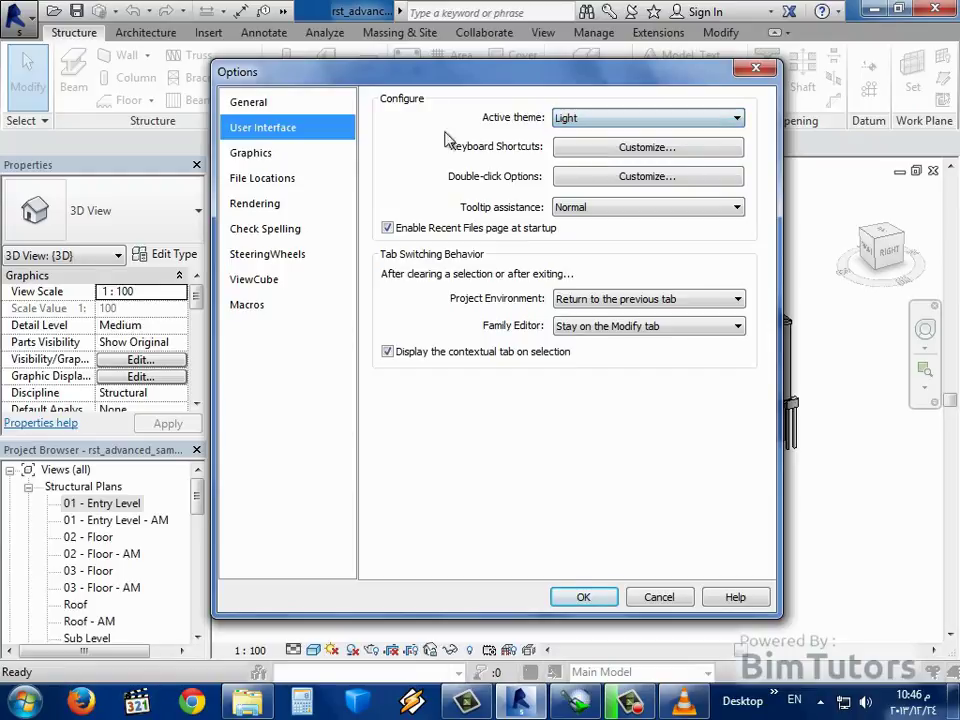
# Inspect the keyboard shortcut assignments and the double-click behaviour settings, cancelling both dialogs.
pyautogui.click(640, 148)
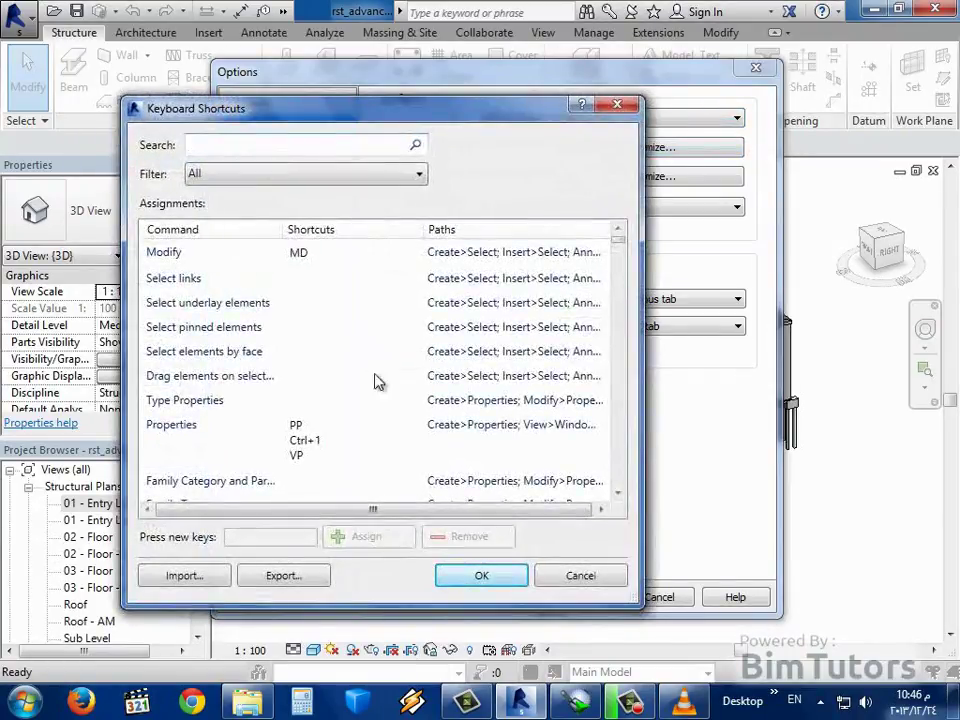
pyautogui.click(568, 578)
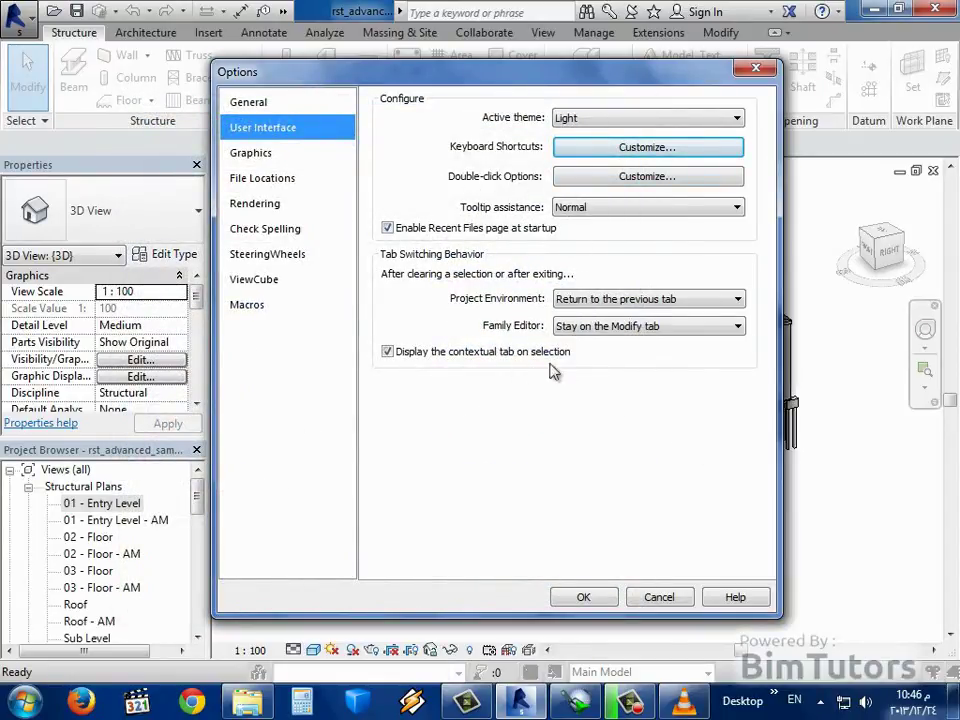
pyautogui.click(628, 180)
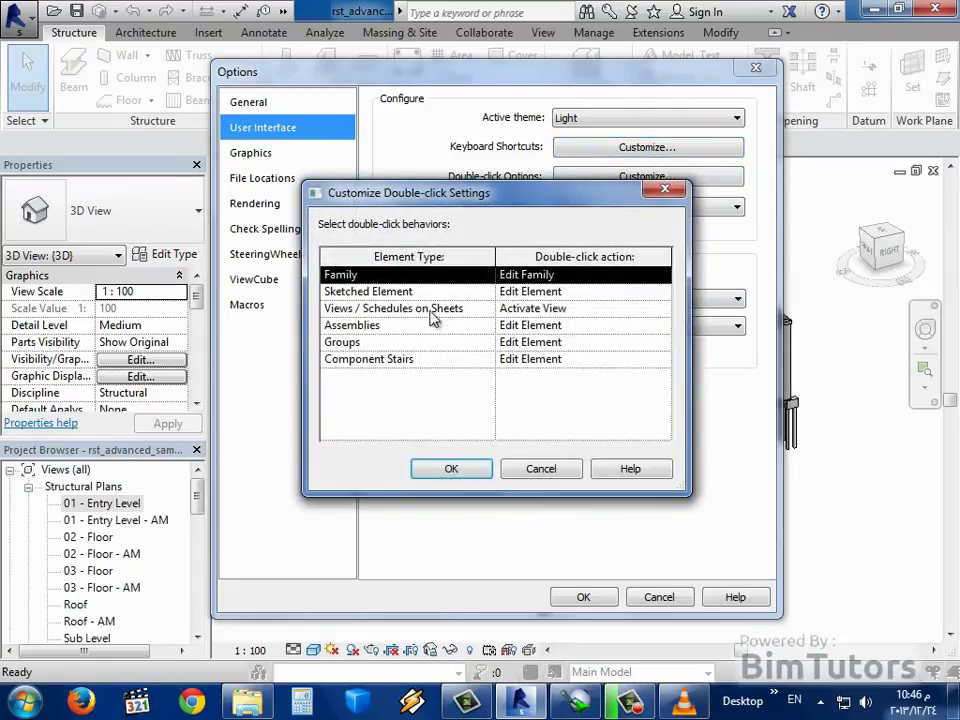
pyautogui.click(541, 470)
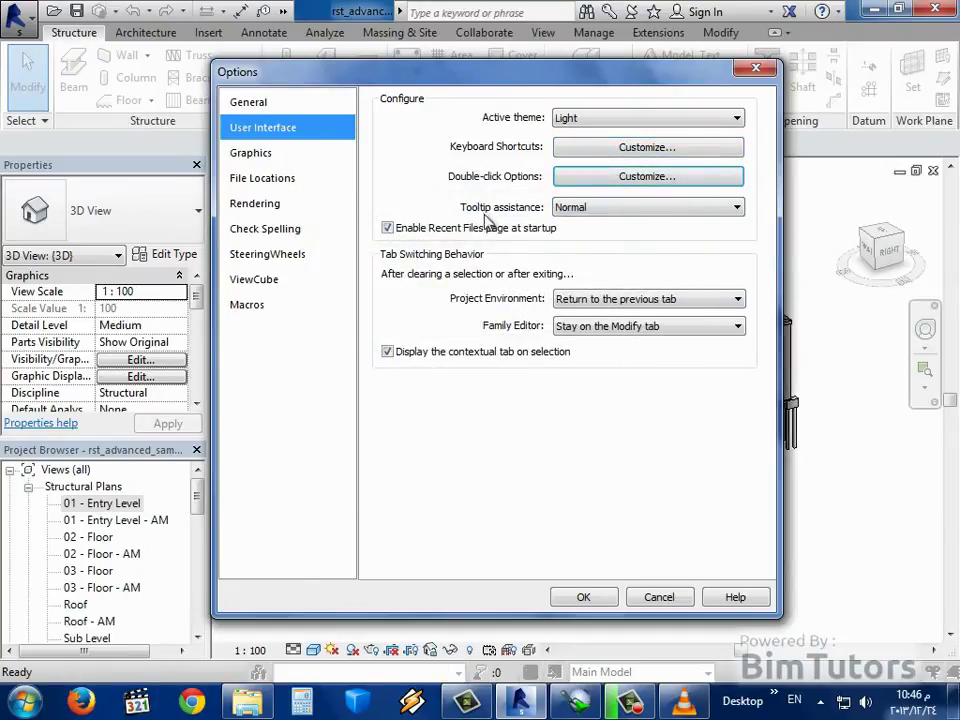
# Examine the tooltip assistance levels in the User Interface options without choosing another.
pyautogui.click(590, 210)
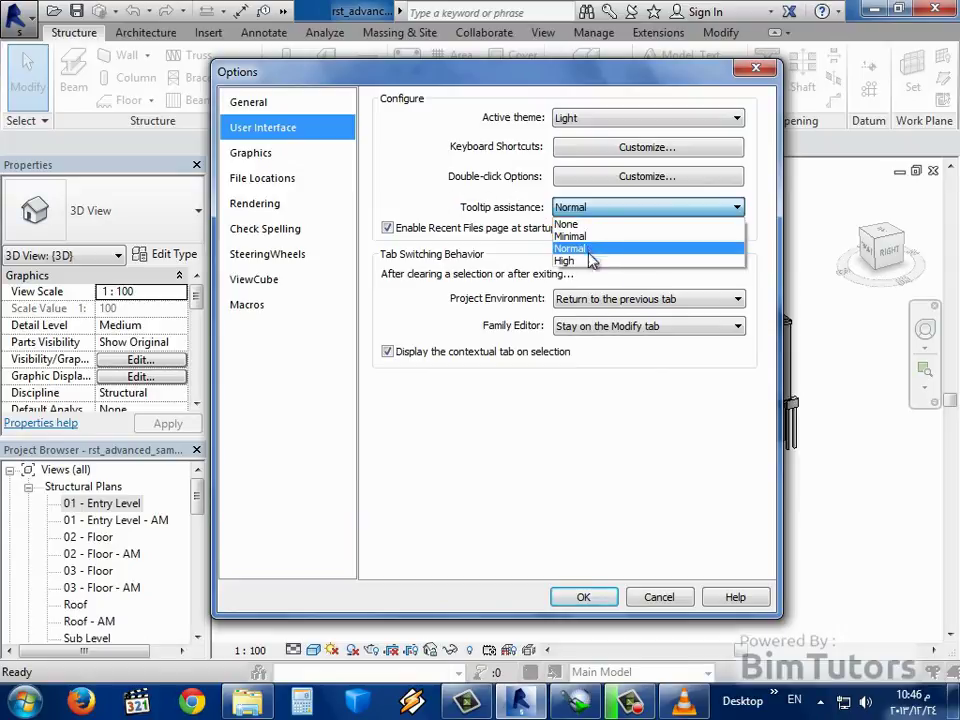
pyautogui.click(499, 448)
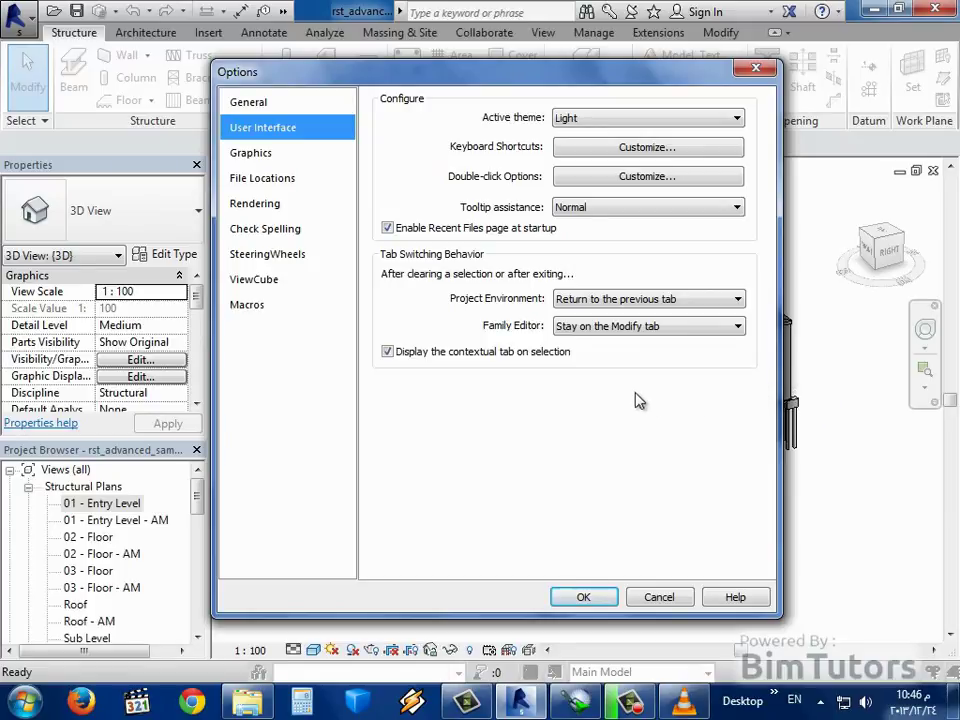
pyautogui.click(585, 213)
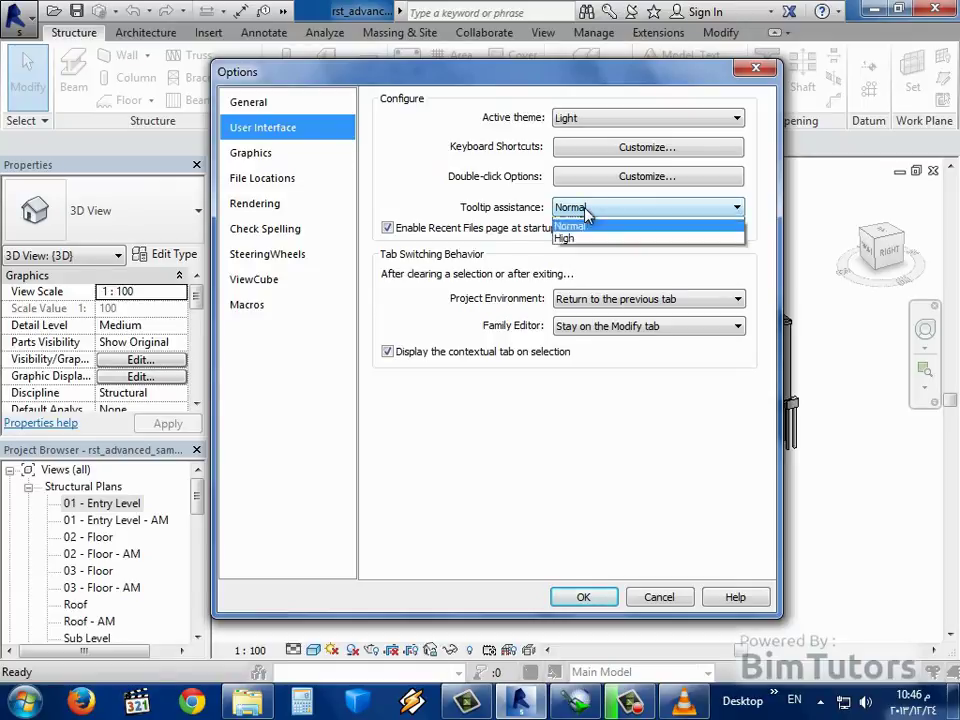
pyautogui.click(585, 207)
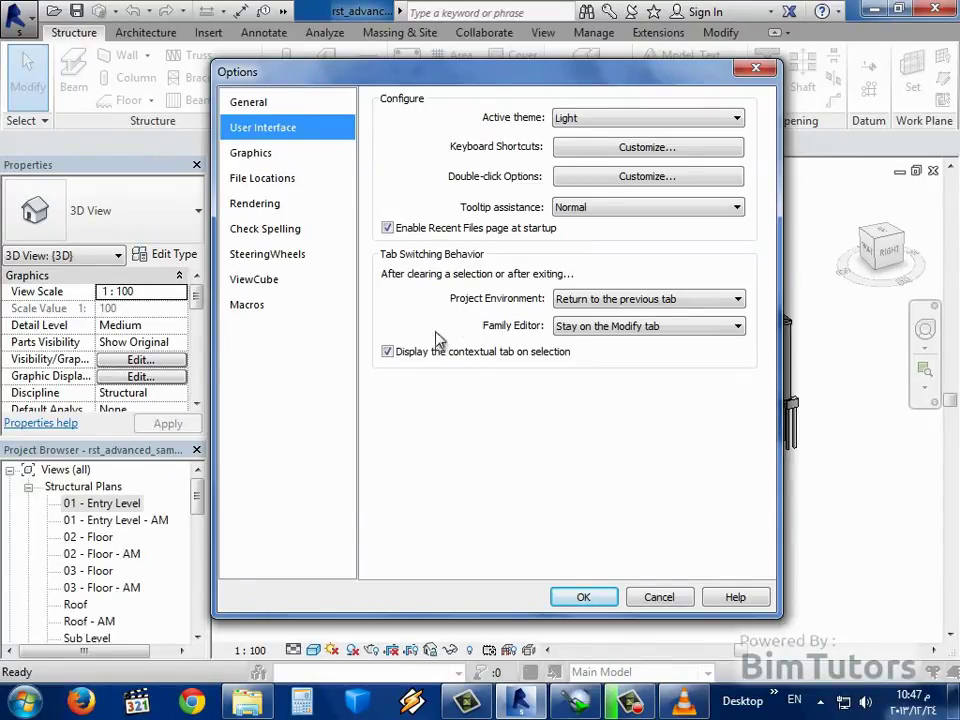
# Try Invert background in the Graphics options and turn it back off.
pyautogui.click(257, 156)
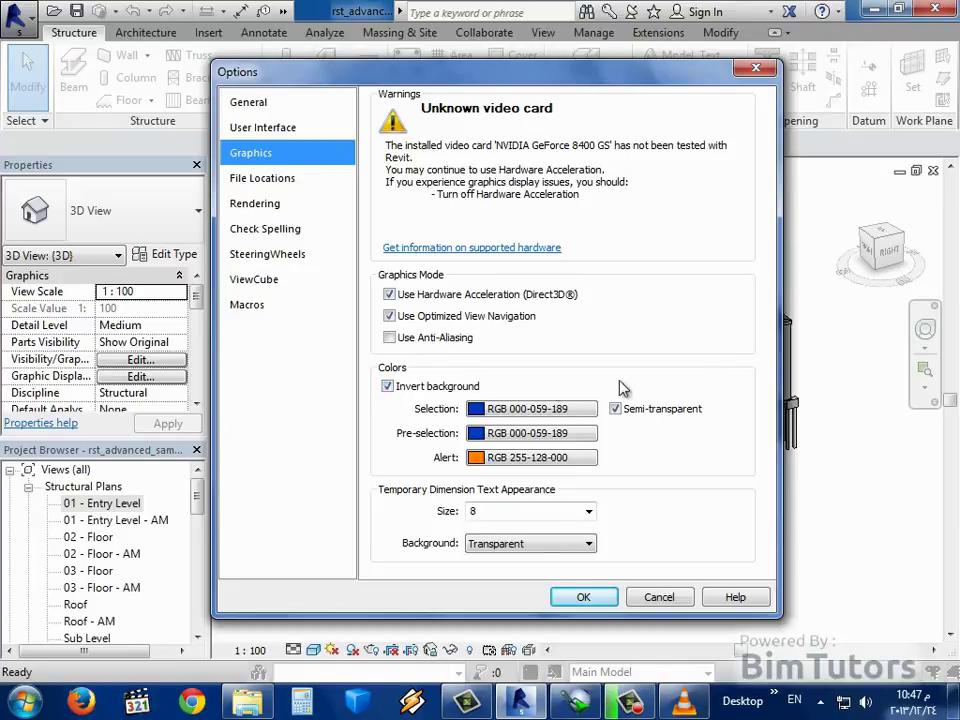
pyautogui.click(387, 386)
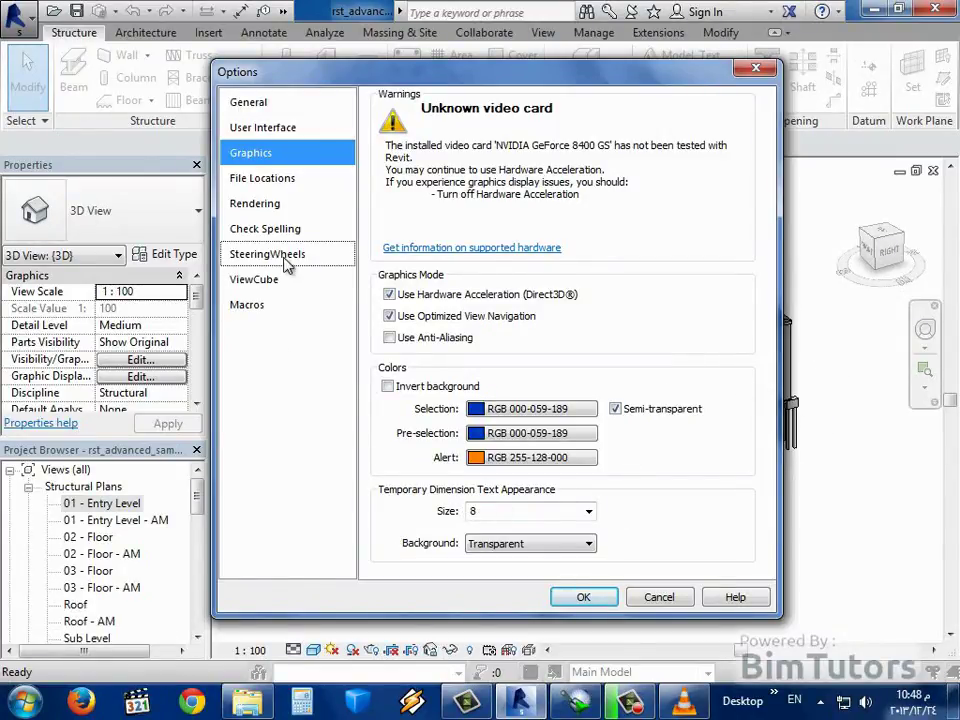
# Look at the template file browser for adding a project template in File Locations, and cancel it.
pyautogui.click(271, 186)
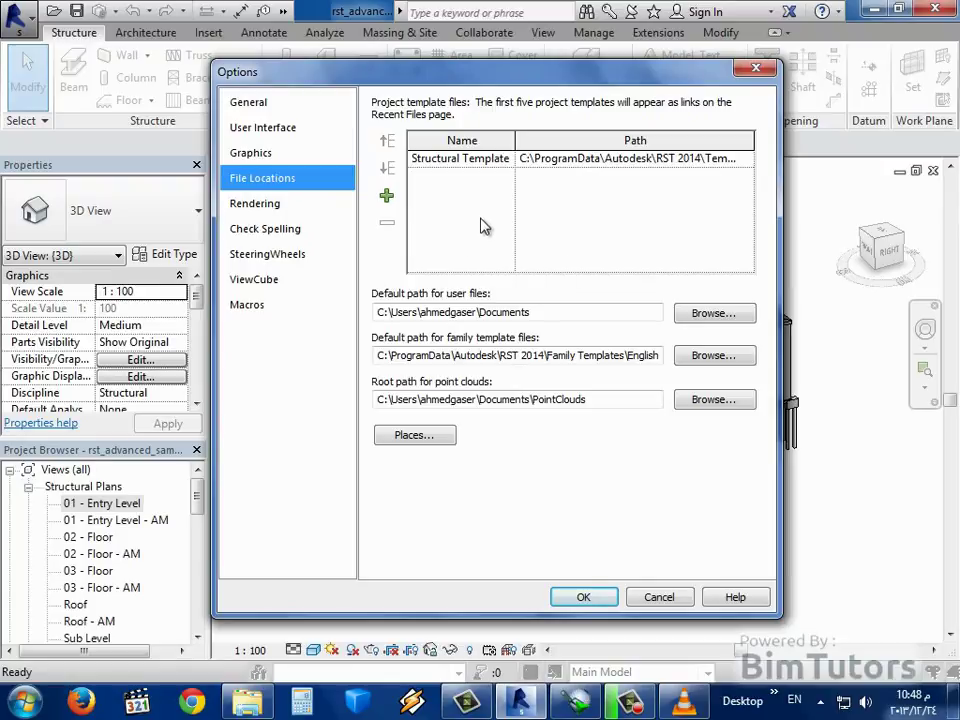
pyautogui.click(387, 197)
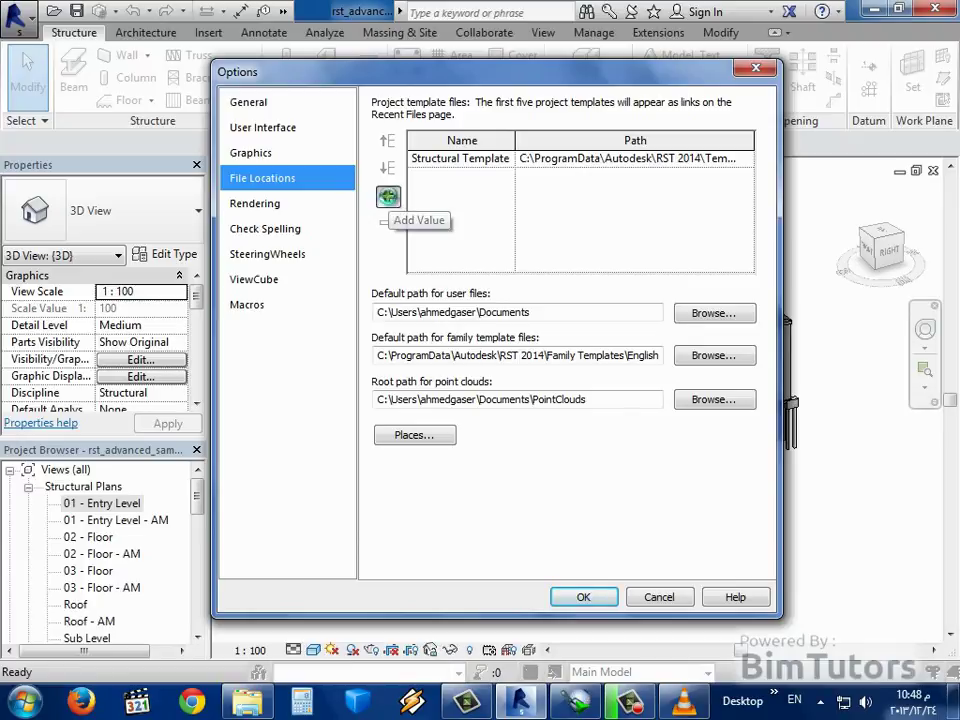
pyautogui.moveTo(525, 120); pyautogui.dragTo(405, 146)
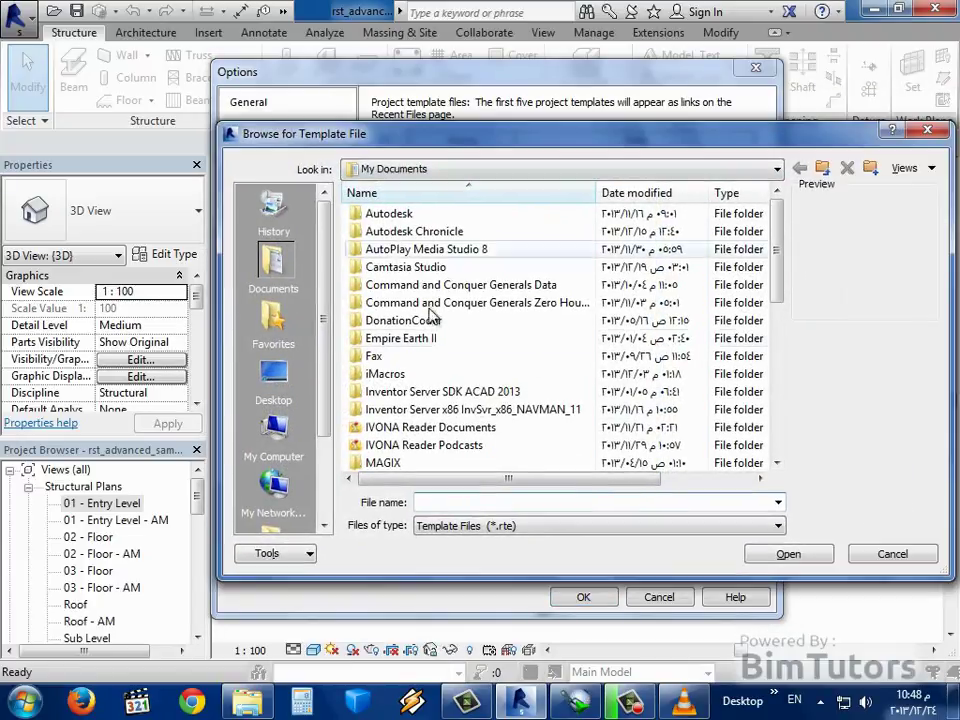
pyautogui.click(881, 556)
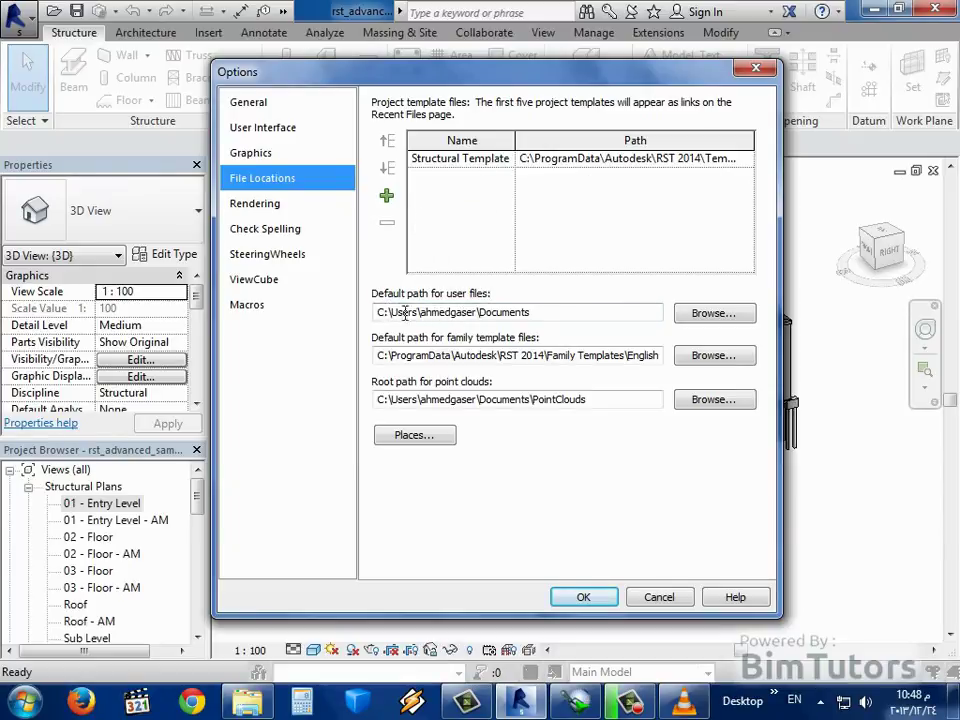
# Examine the default paths for user files and family template files in File Locations.
pyautogui.moveTo(384, 312); pyautogui.dragTo(546, 313)
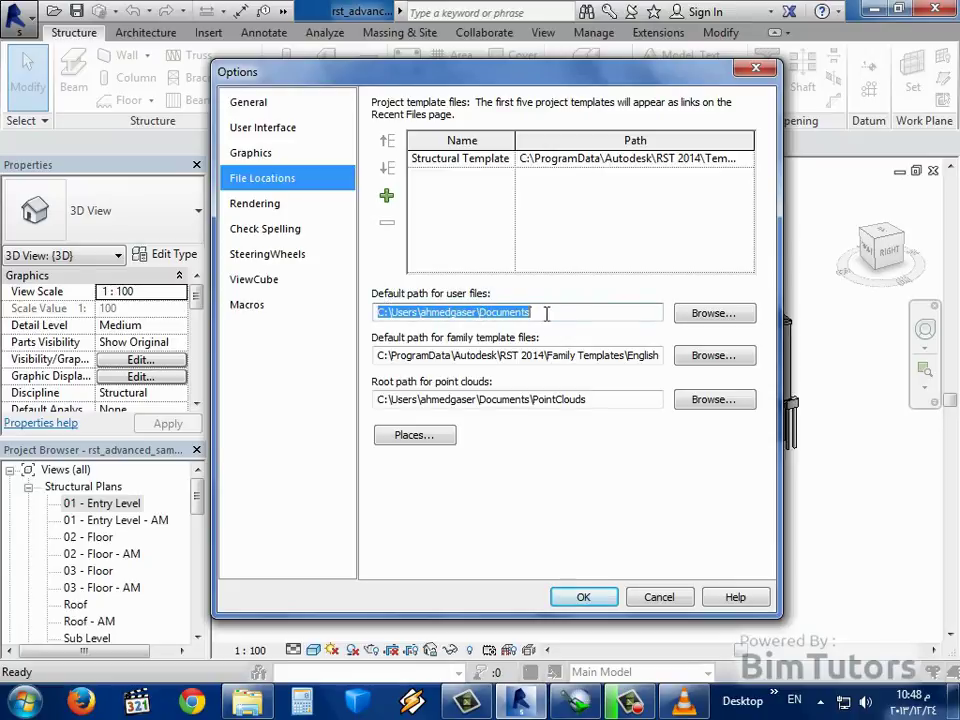
pyautogui.click(549, 313)
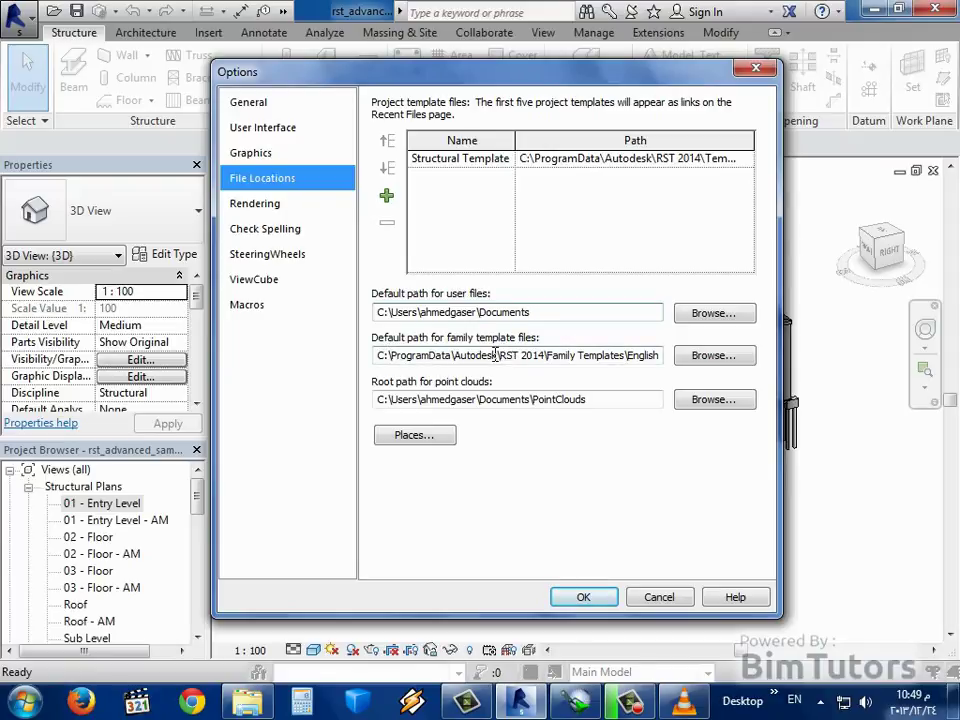
pyautogui.moveTo(430, 356); pyautogui.dragTo(656, 359)
pyautogui.click(641, 357)
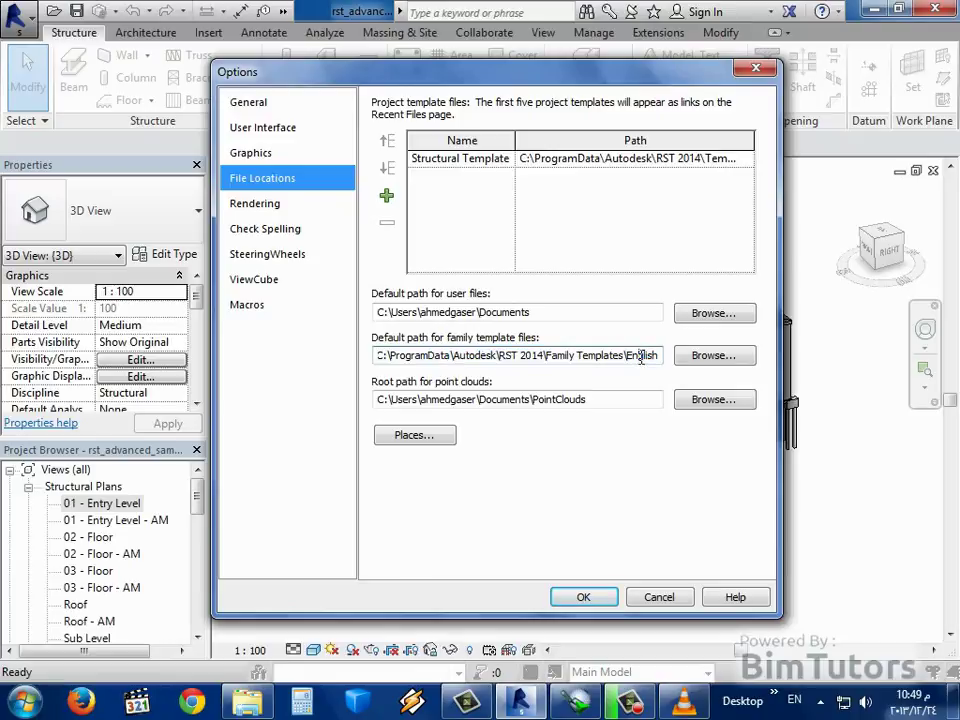
pyautogui.moveTo(387, 356); pyautogui.dragTo(619, 358)
pyautogui.click(581, 356)
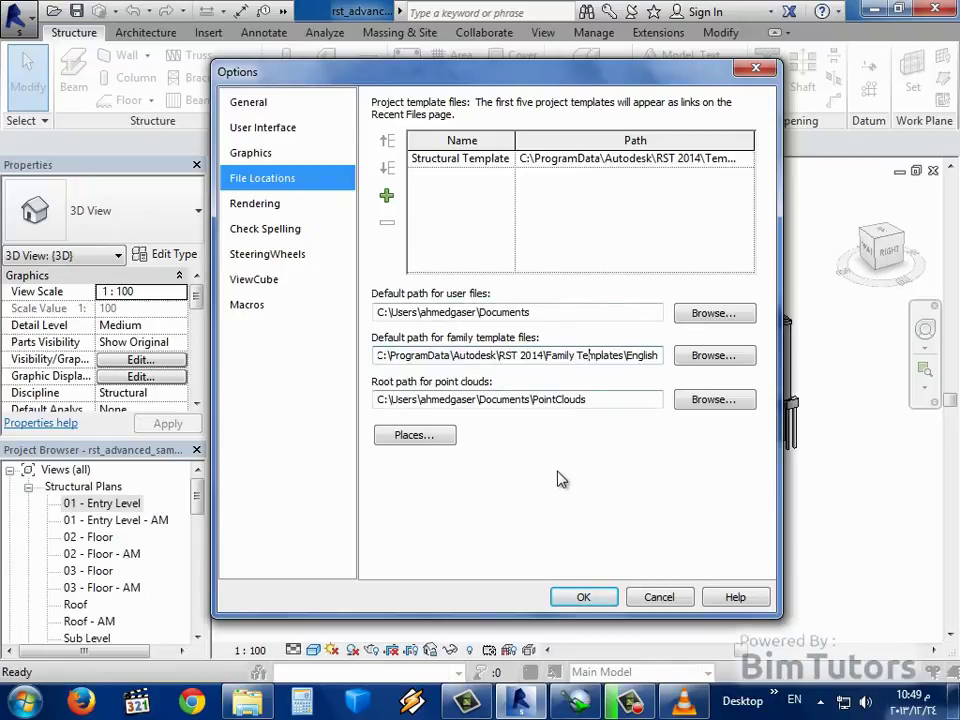
# Examine the library names and paths listed in Places under File Locations, then close the list.
pyautogui.click(415, 436)
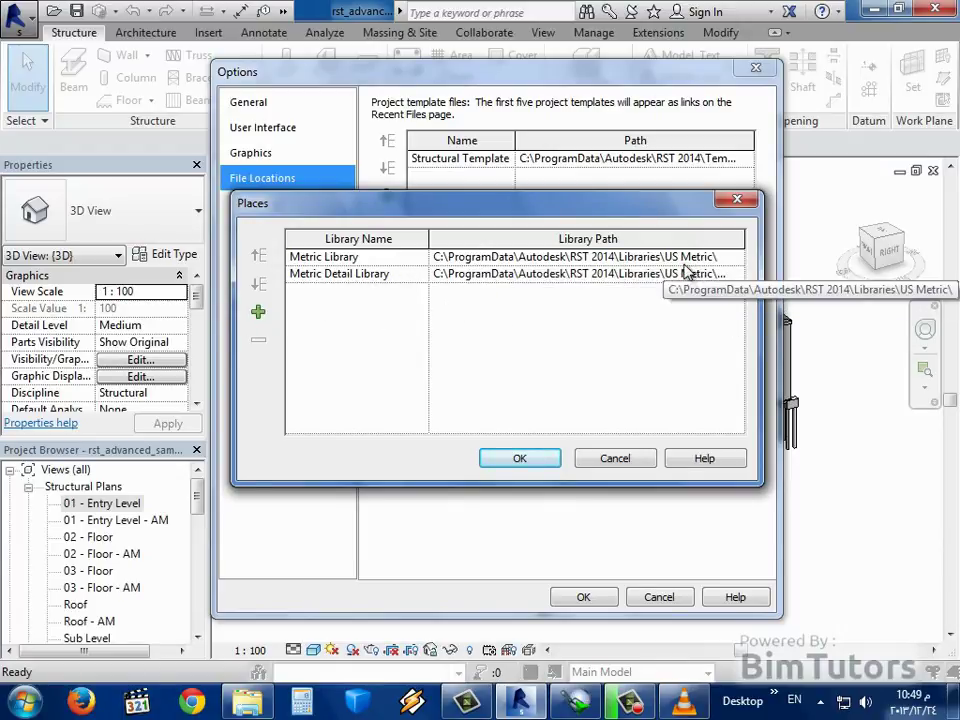
pyautogui.click(534, 460)
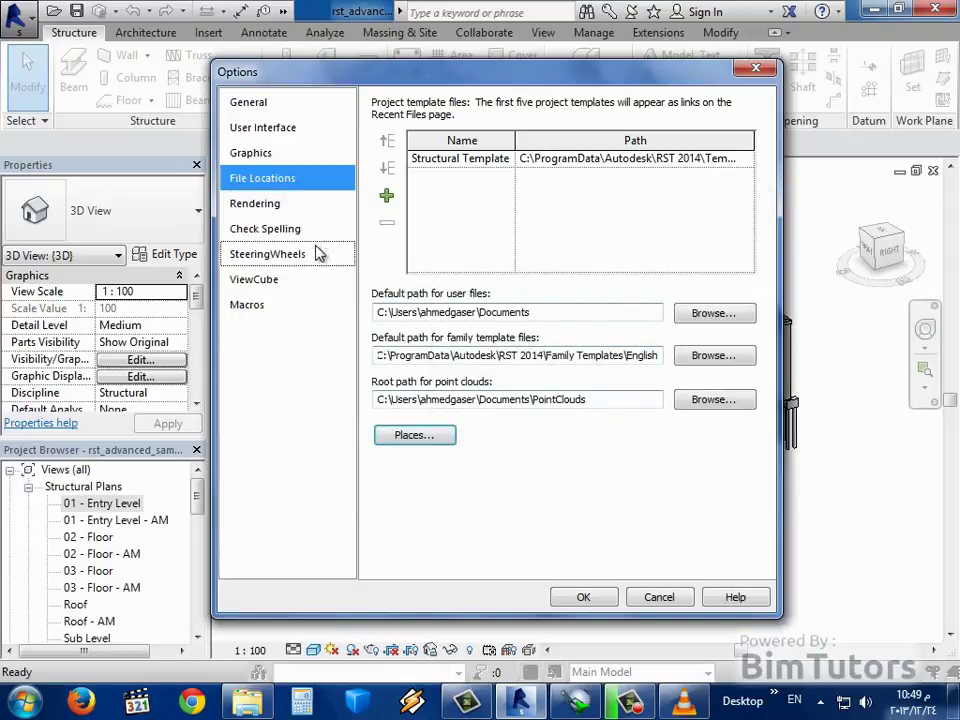
# Review the remaining option categories in order: Rendering, Check Spelling, SteeringWheels, ViewCube and Macros.
pyautogui.click(287, 206)
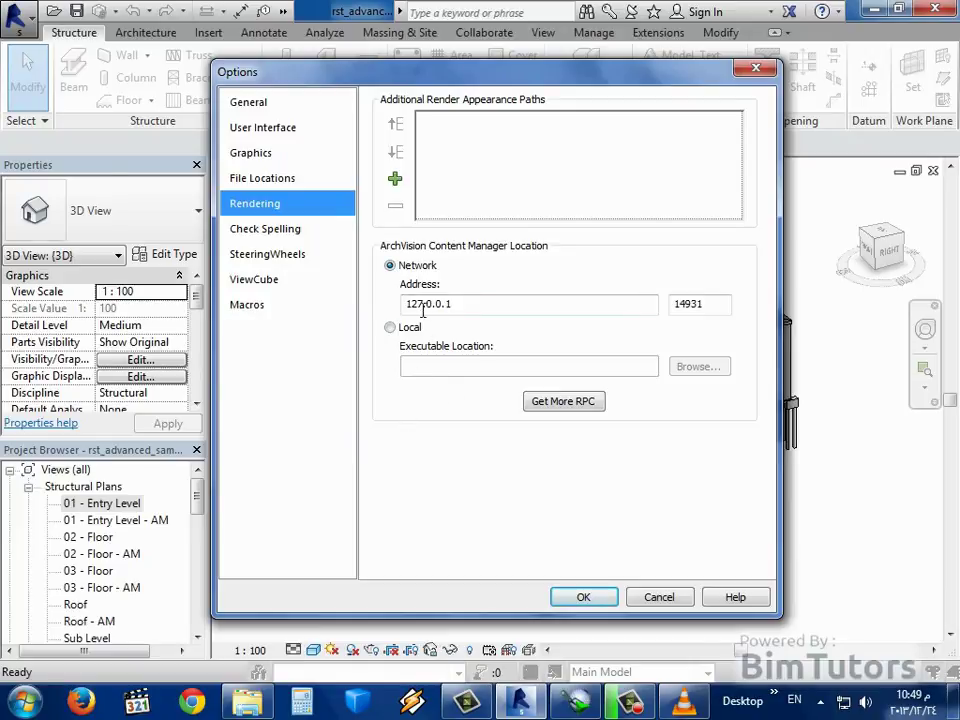
pyautogui.click(285, 230)
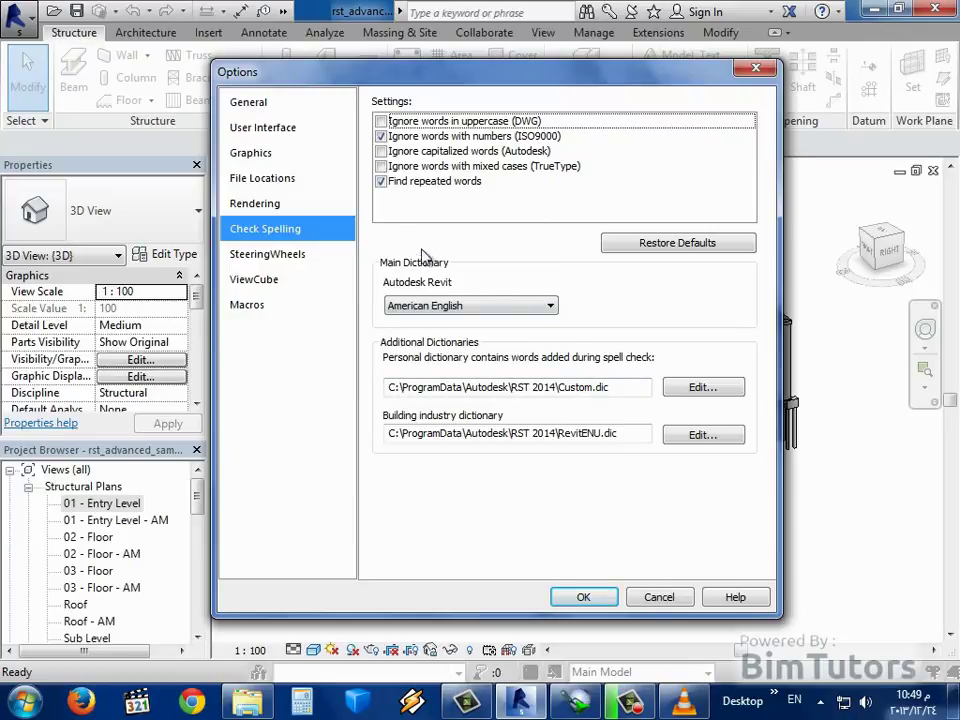
pyautogui.click(297, 260)
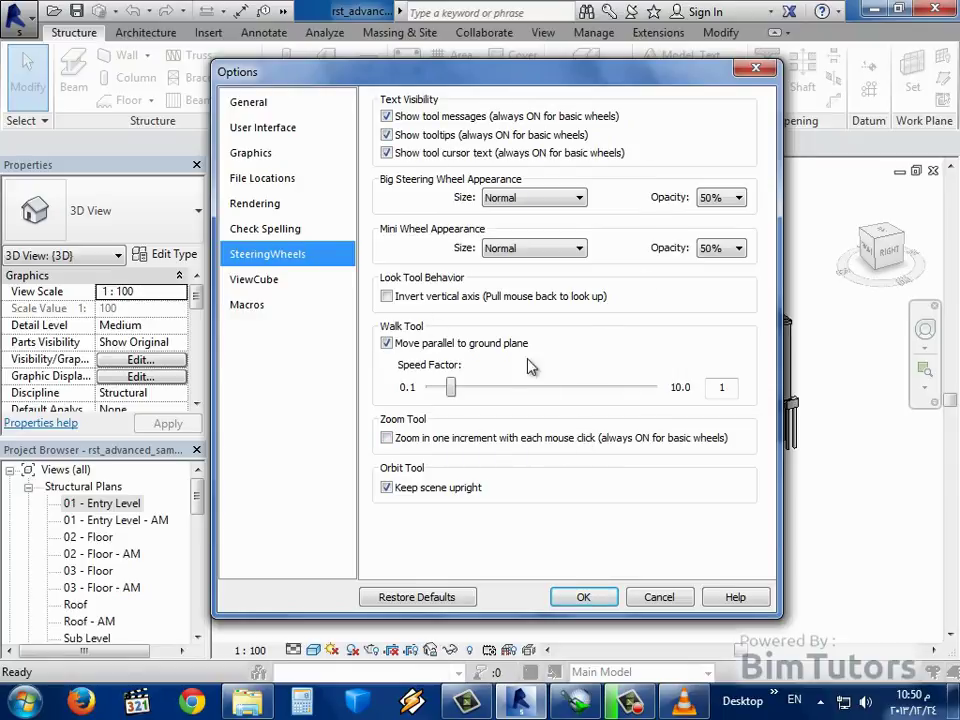
pyautogui.click(300, 284)
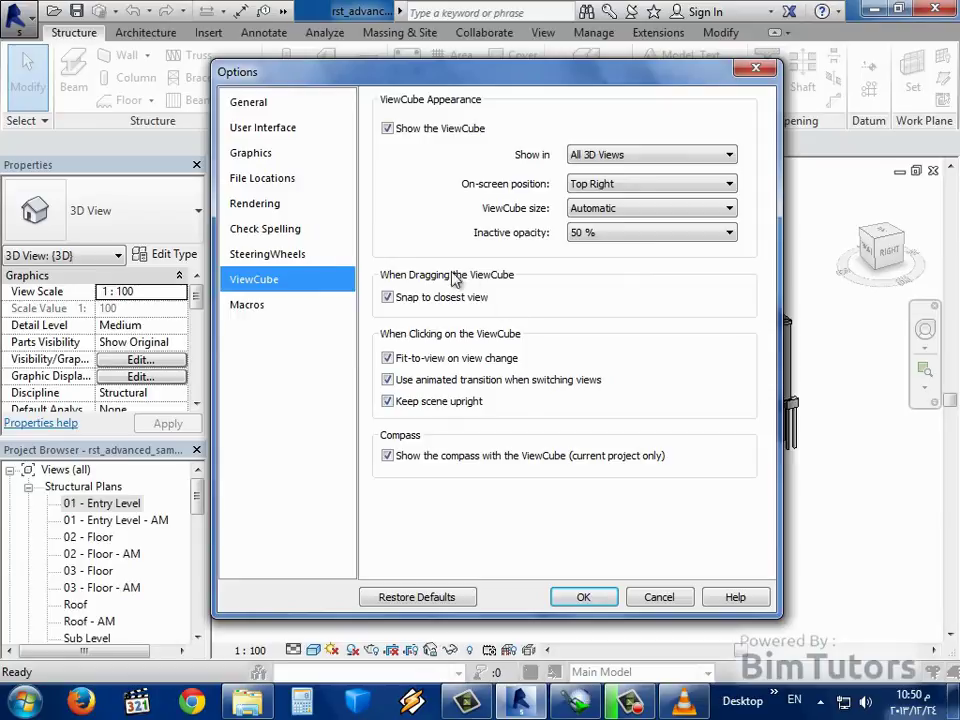
pyautogui.click(274, 306)
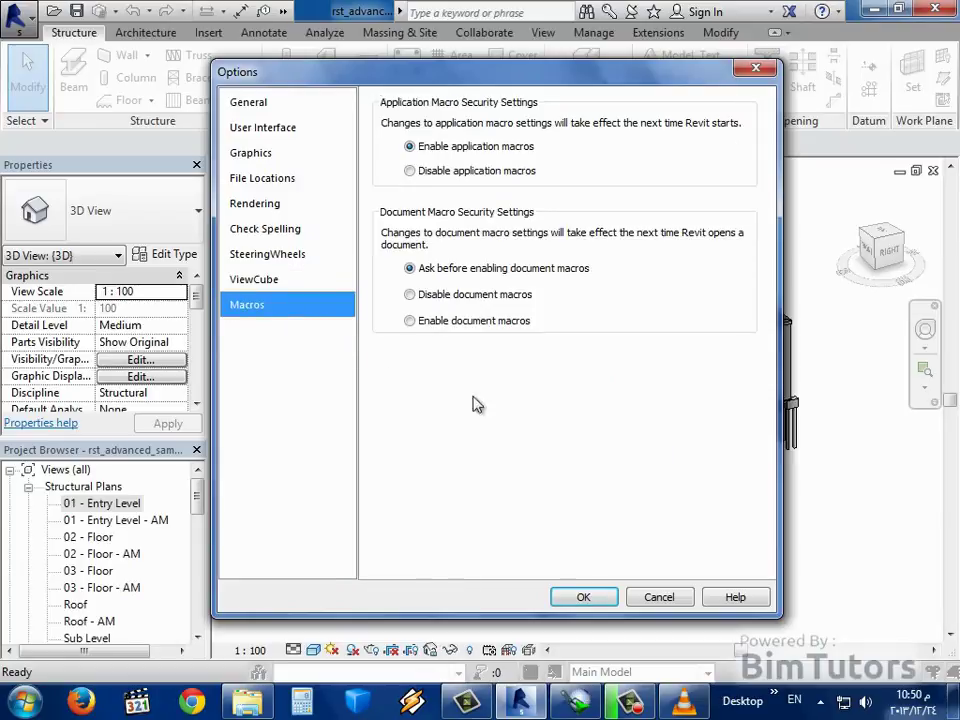